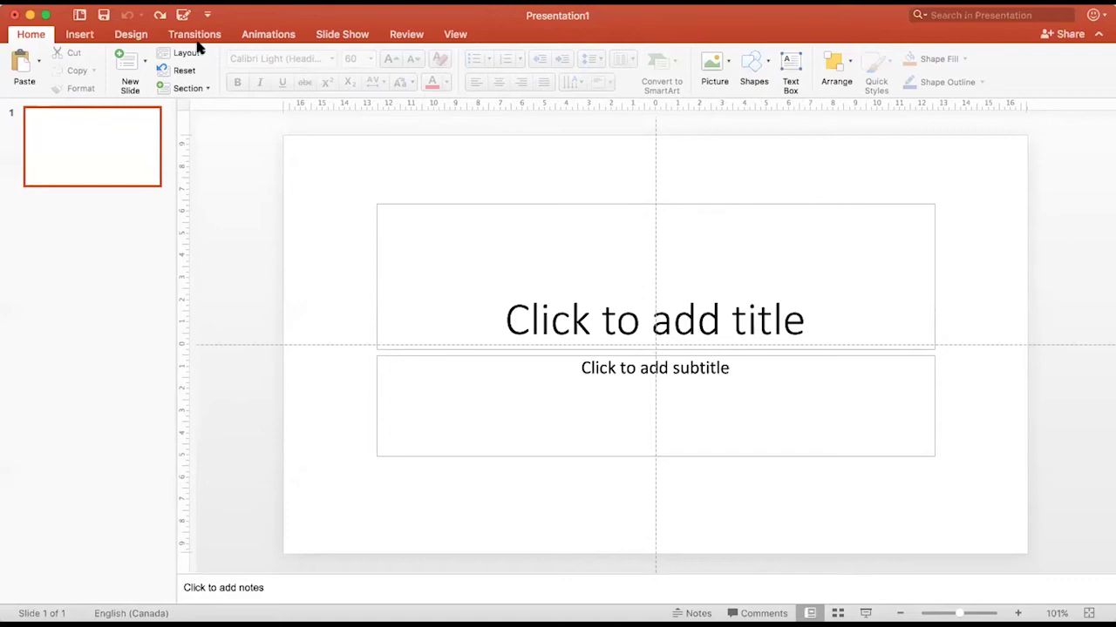
Resize the slide to portrait Ledger Paper (11x17 in), 25.37 × 33.83 cm, with Ensure Fit.
left_click(131, 34)
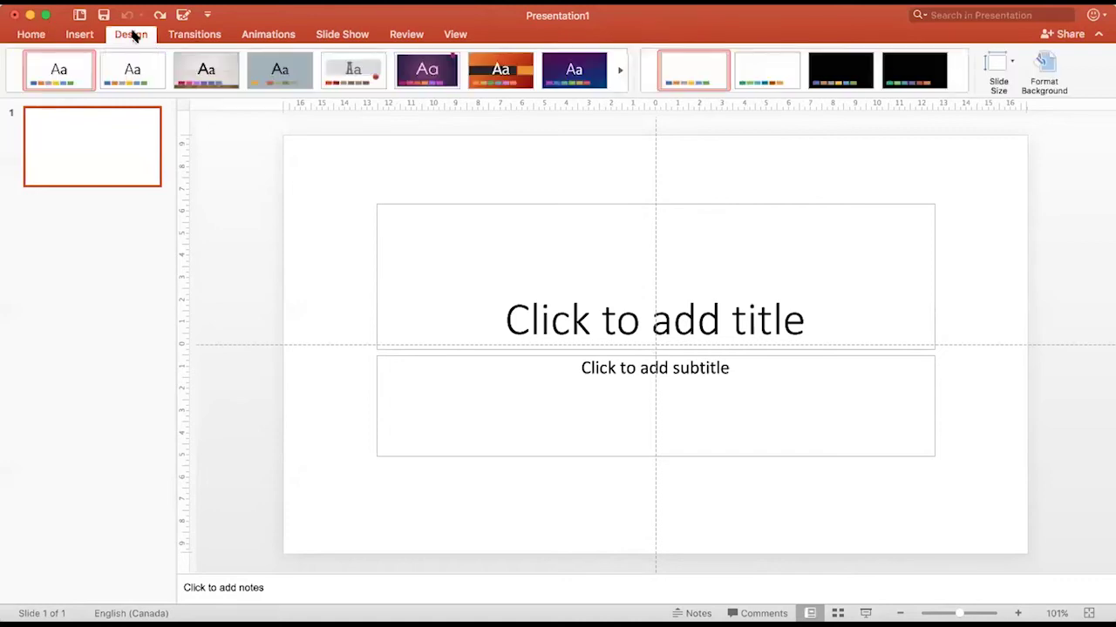
left_click(1002, 92)
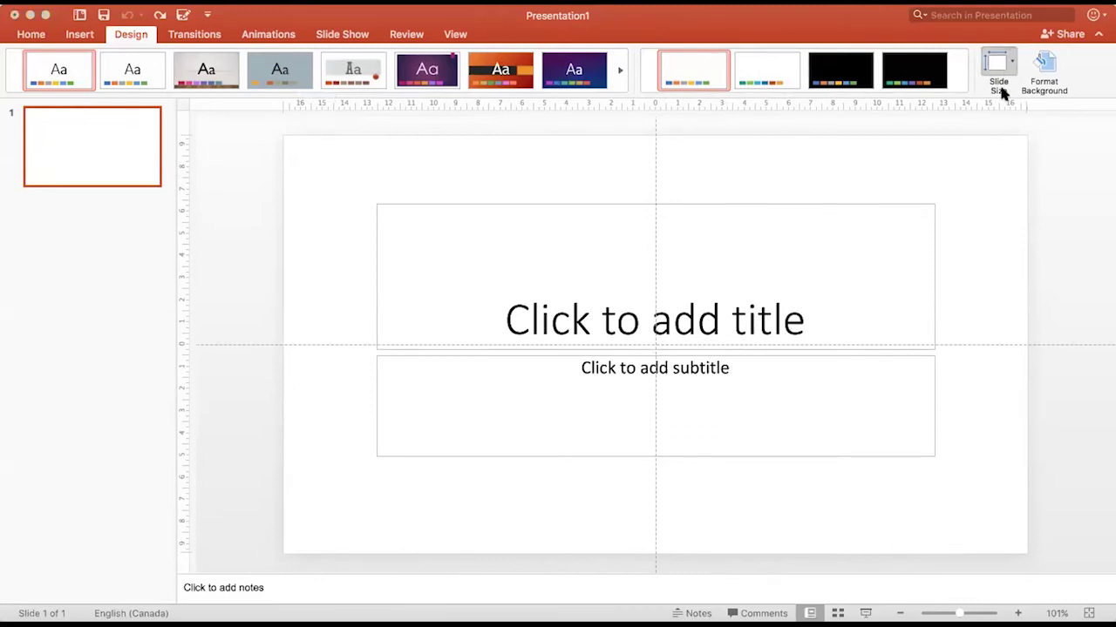
left_click(1007, 152)
left_click(688, 148)
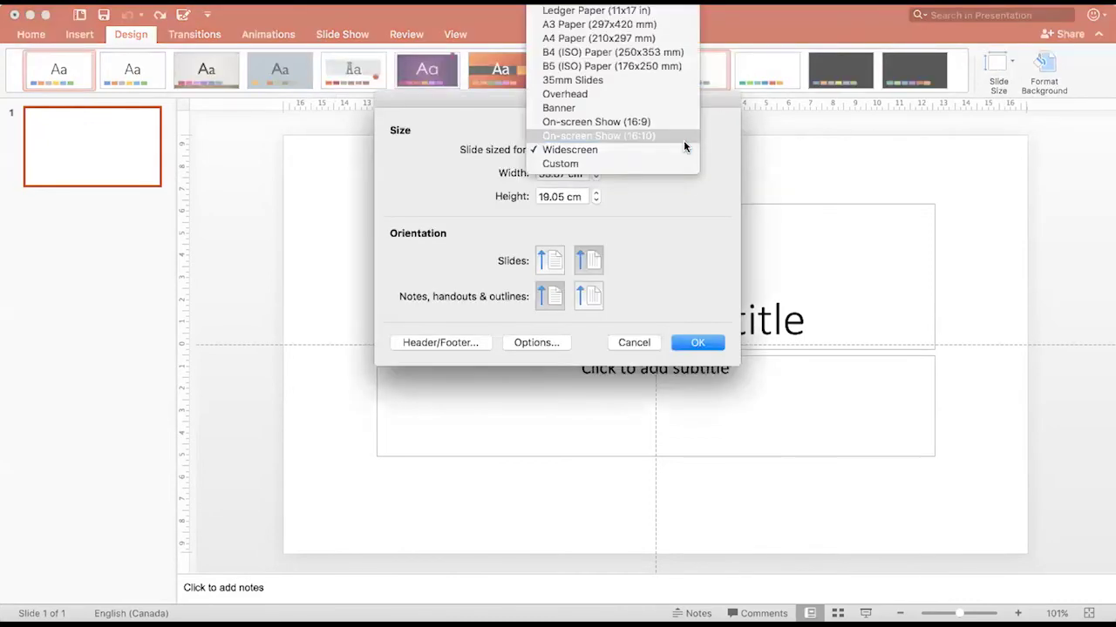
left_click(657, 11)
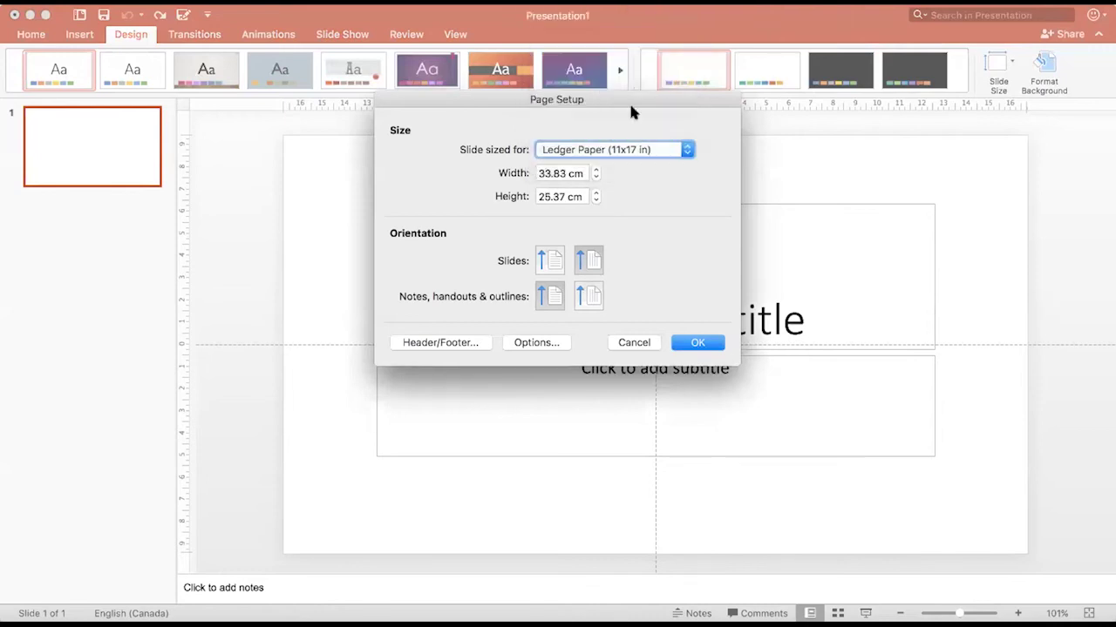
left_click(558, 261)
left_click(693, 345)
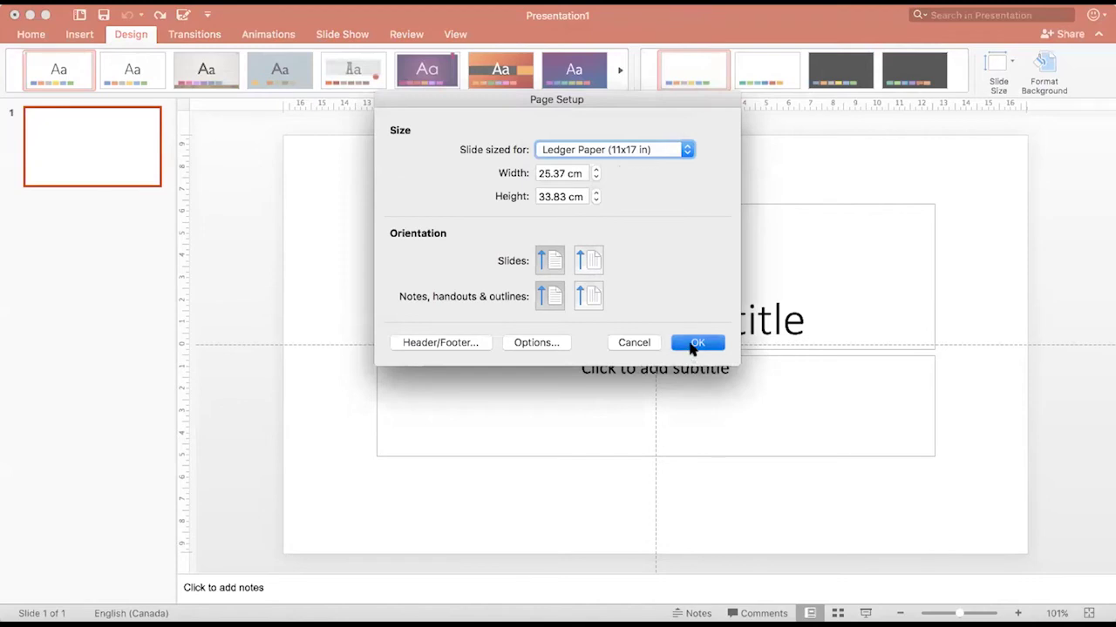
left_click(737, 240)
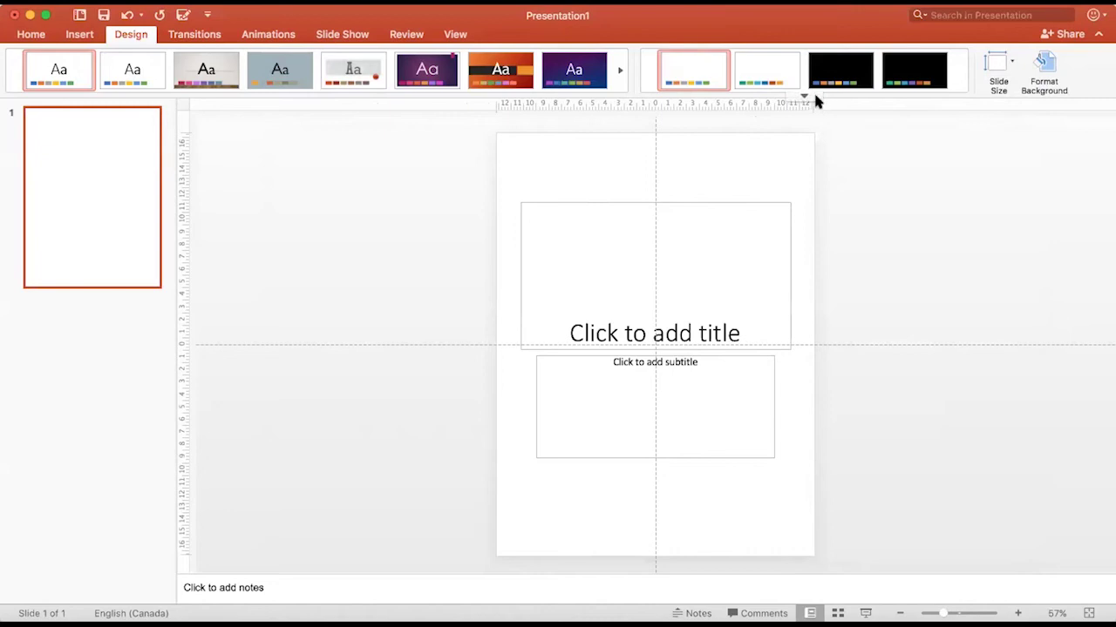
Expand the Design tab's Variants gallery to show Colors, Fonts and Background Styles.
left_click(806, 96)
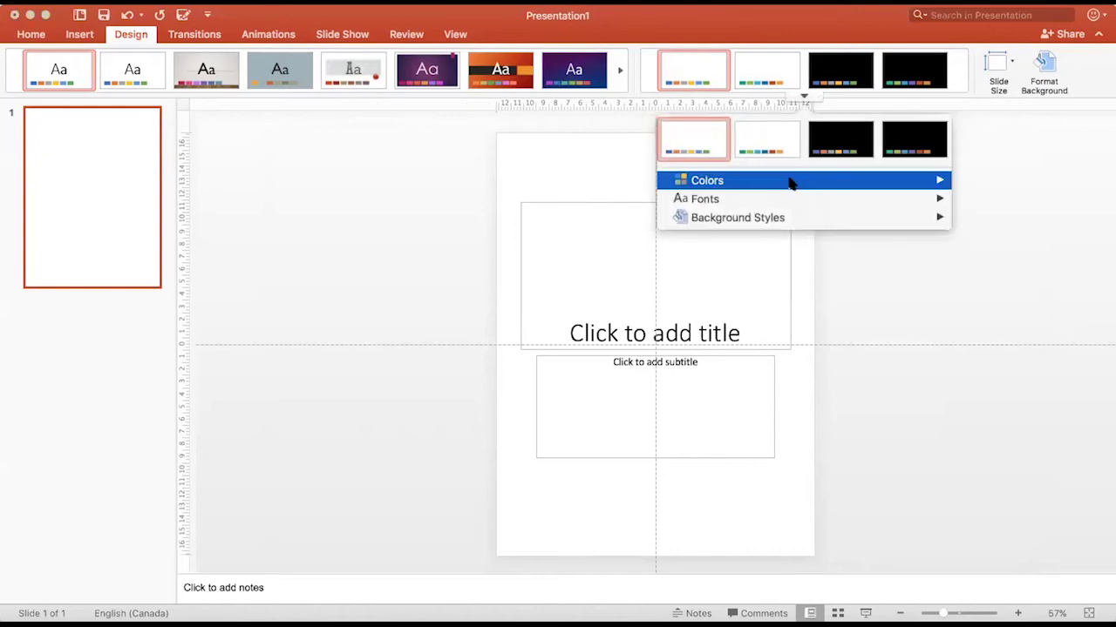
left_click(576, 404)
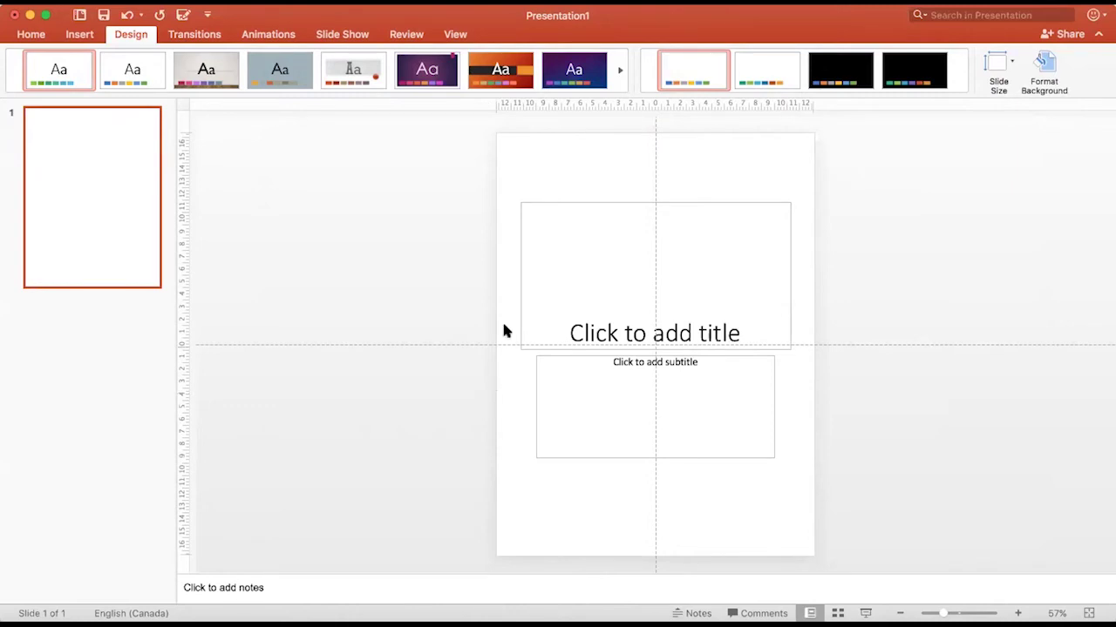
left_click(35, 35)
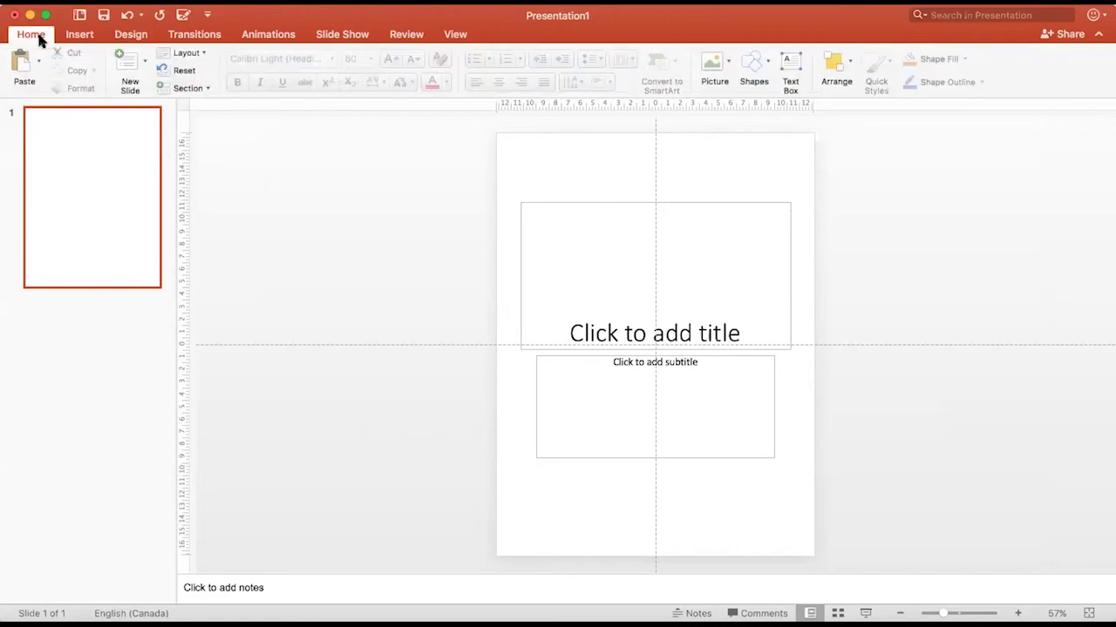
left_click(137, 37)
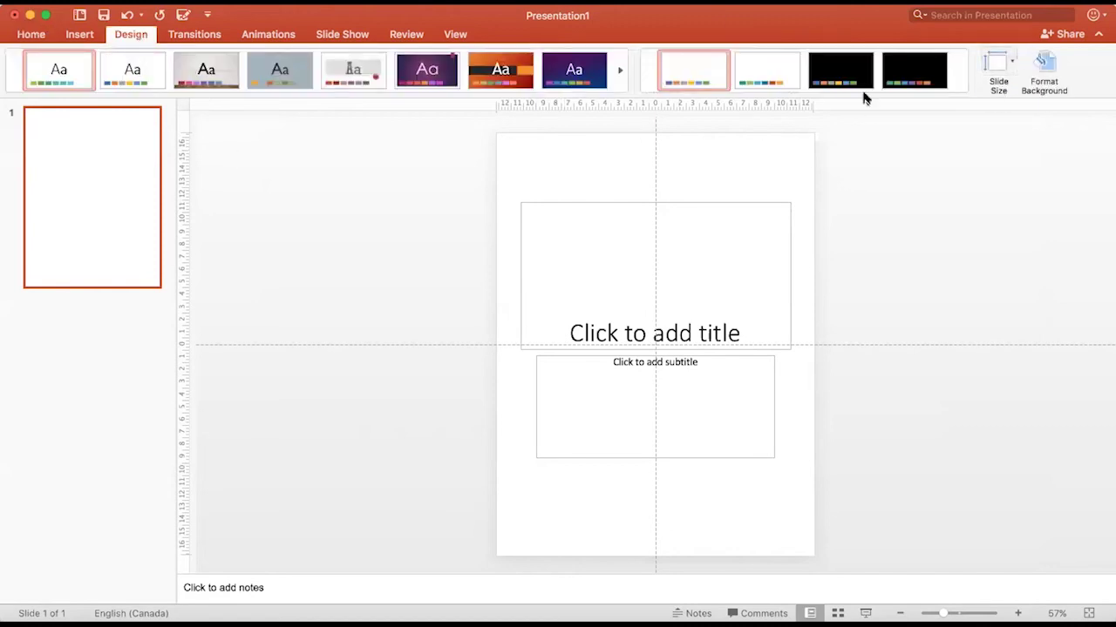
left_click(803, 92)
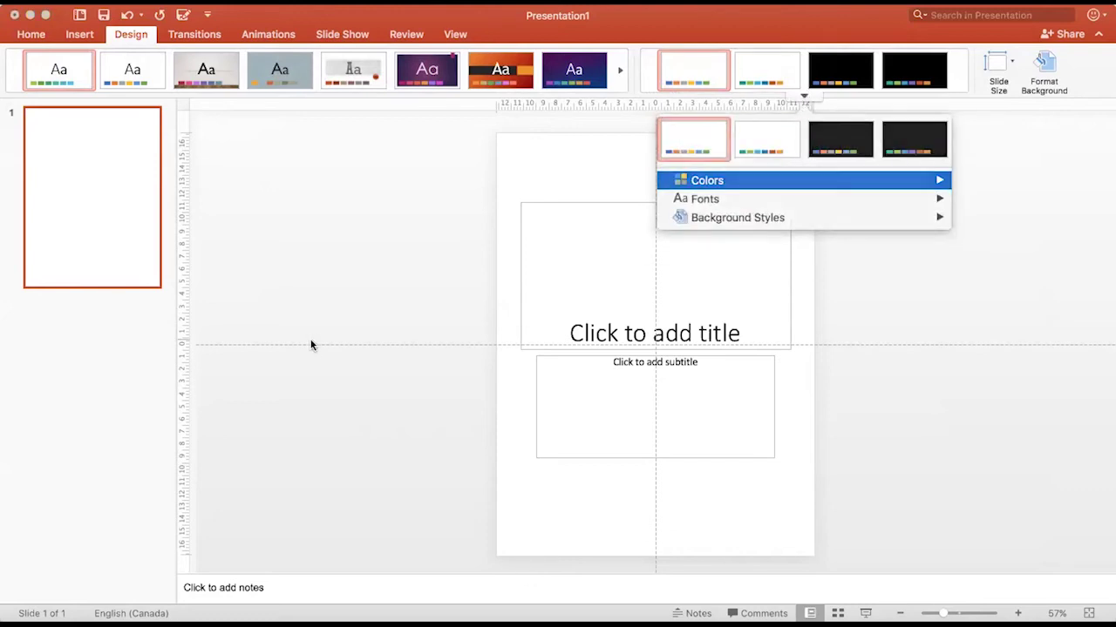
Type 'Title Here' into the slide's title placeholder.
left_click(630, 304)
left_click(633, 326)
type("Title Herea")
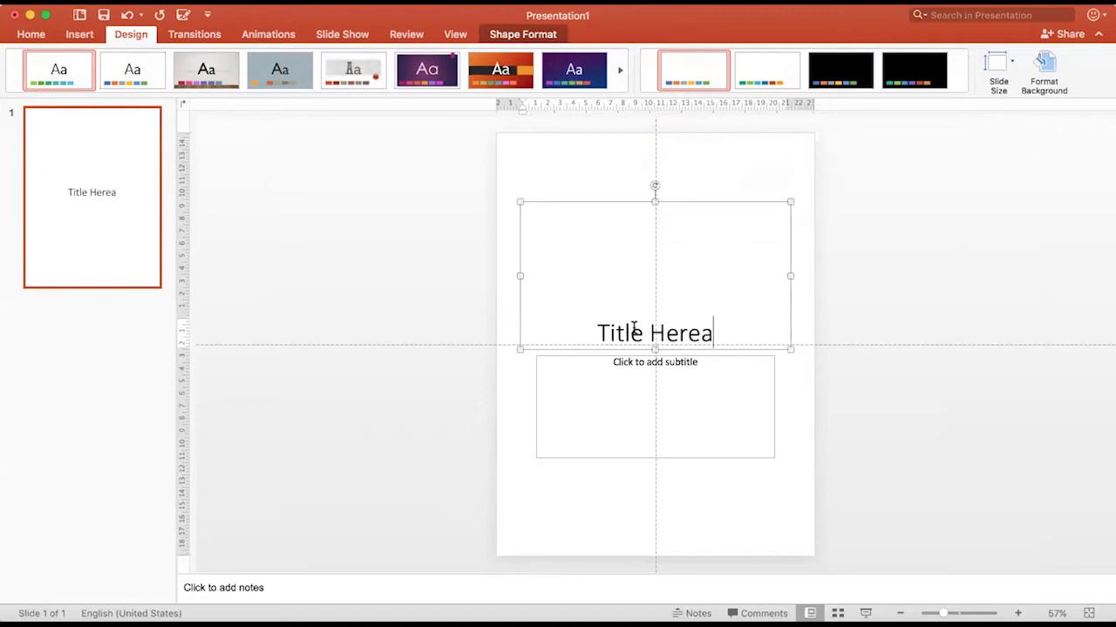
key("BackSpace")
key("super+a")
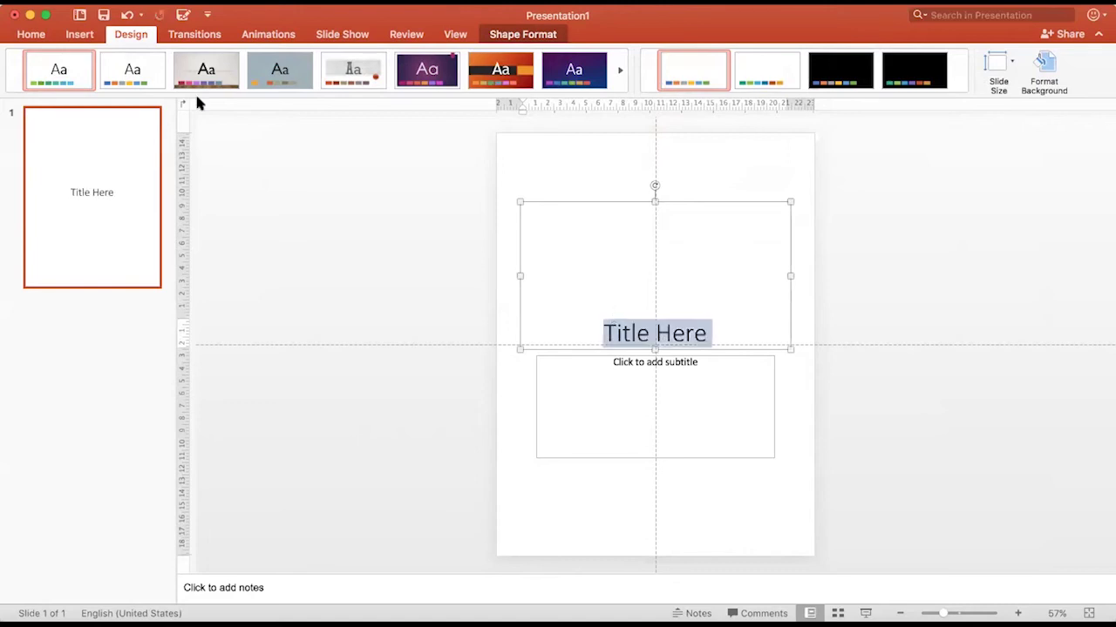
Set the title text's font to Open Sans.
left_click(40, 34)
left_click(273, 59)
type("Open Sans")
key("Delete")
key("Return")
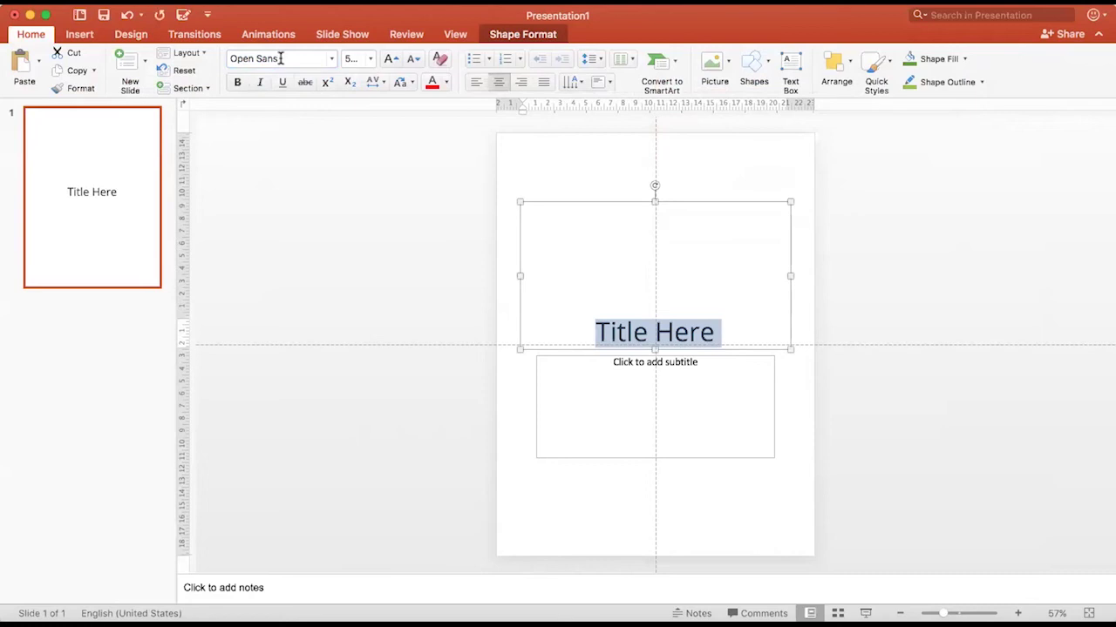
left_click(330, 60)
left_click(330, 60)
left_click(513, 350)
left_click(514, 396)
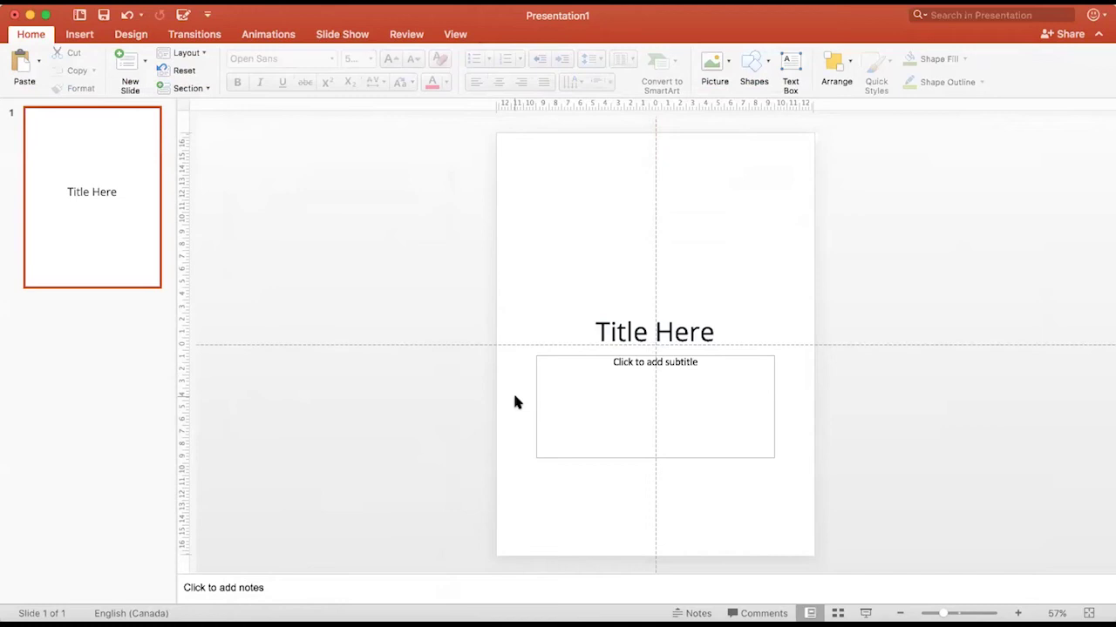
left_click(138, 36)
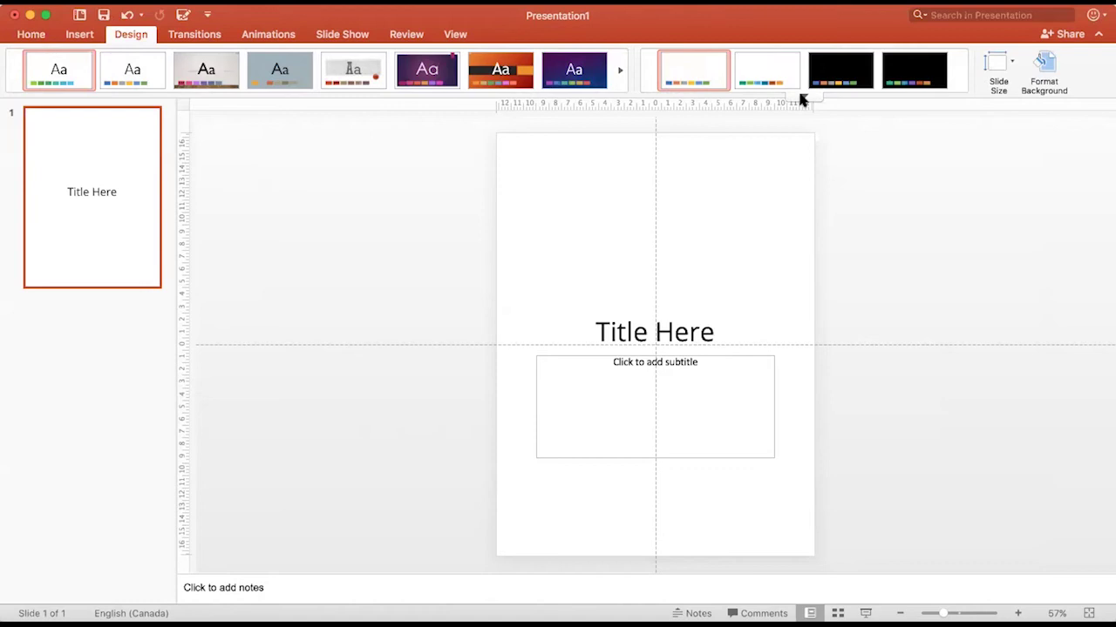
Make the slide background black and the 'Title Here' text white.
left_click(802, 98)
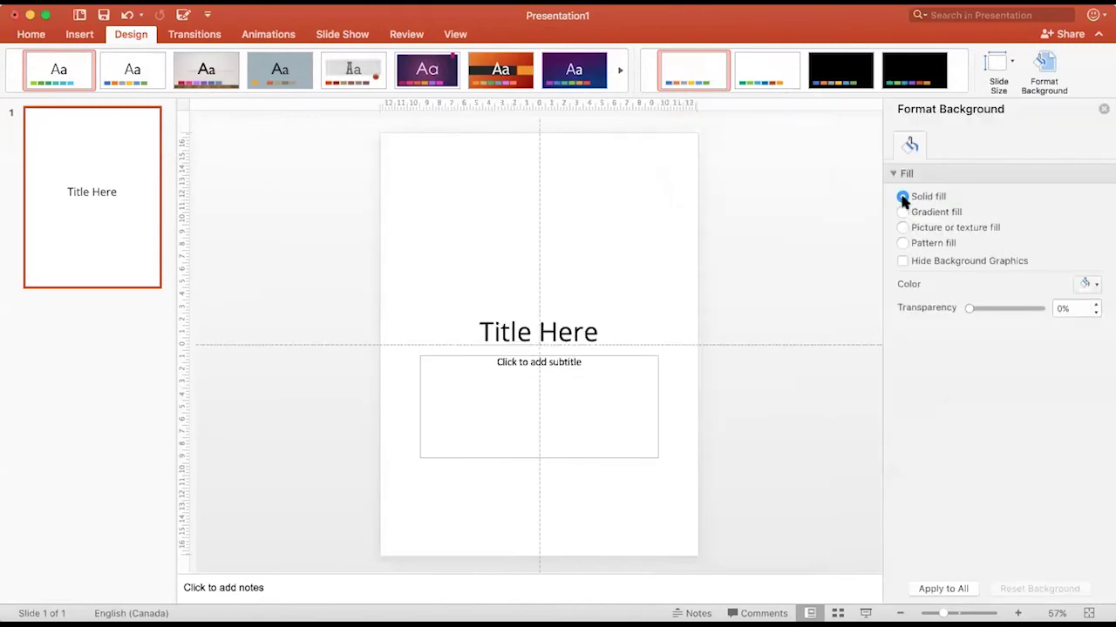
left_click(1083, 286)
left_click(990, 354)
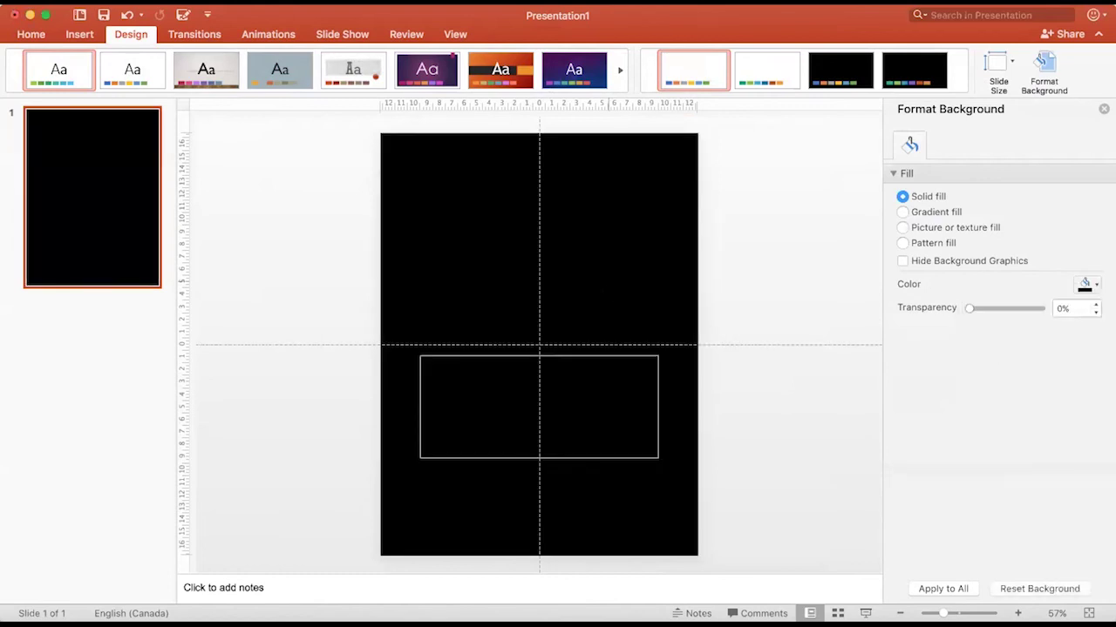
left_click(588, 331)
key("super+a")
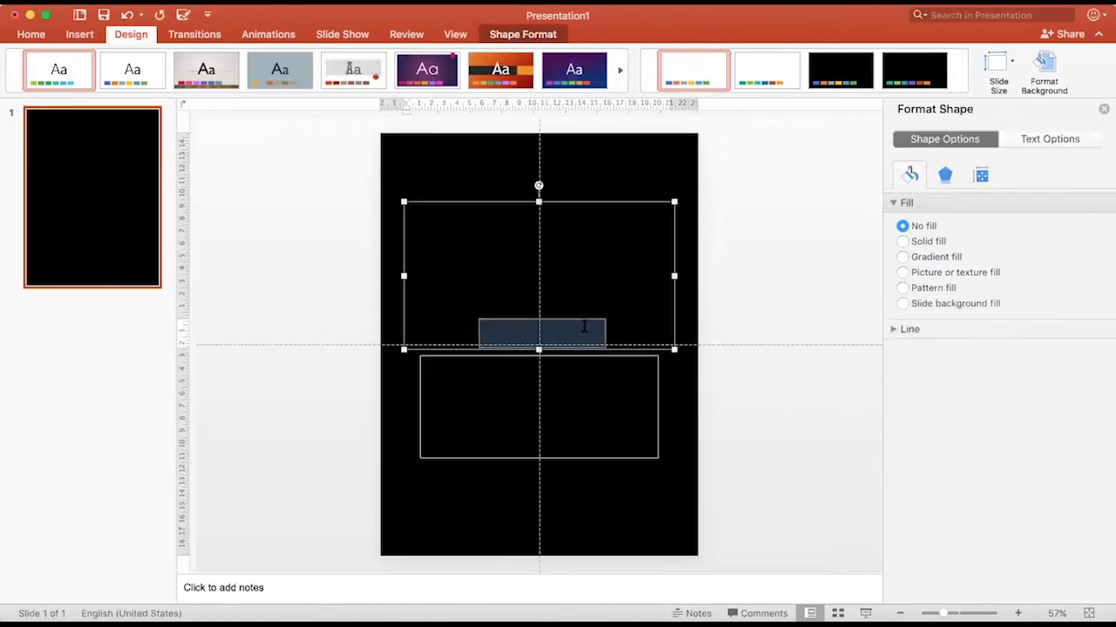
left_click(1030, 137)
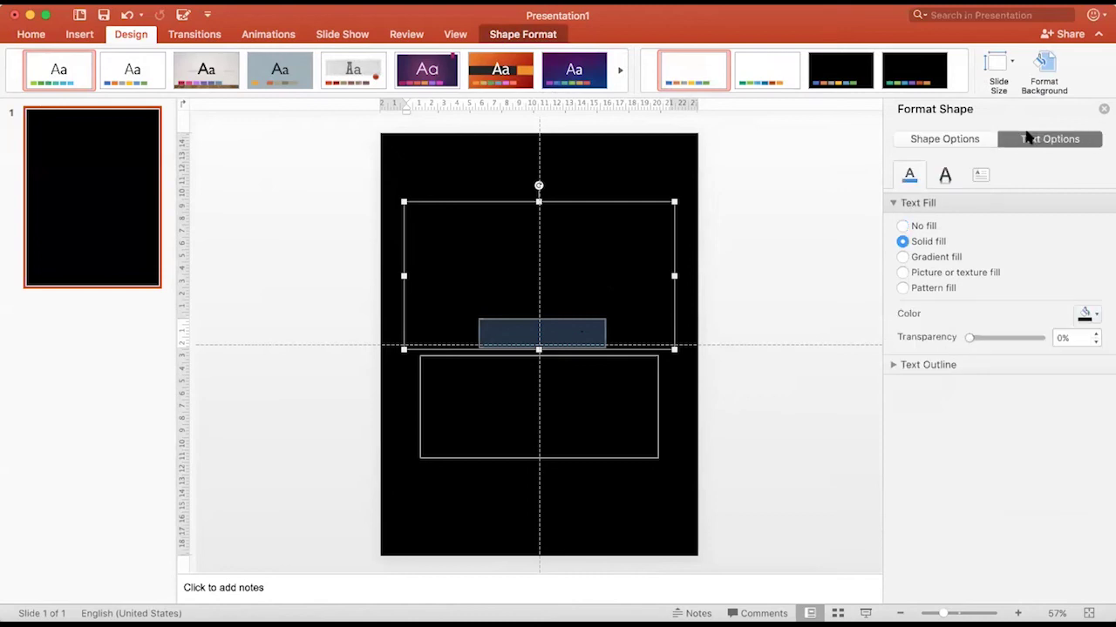
left_click(1083, 314)
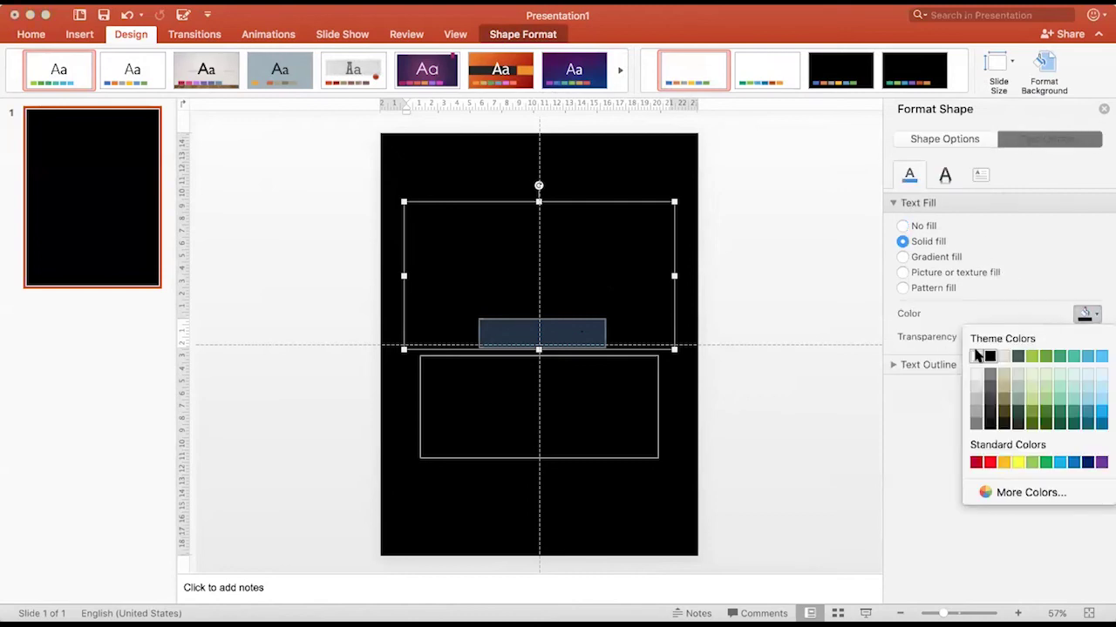
left_click(978, 355)
Give the box below the title white text fill and type 'Subtitle Here'.
left_click(726, 384)
left_click(539, 356)
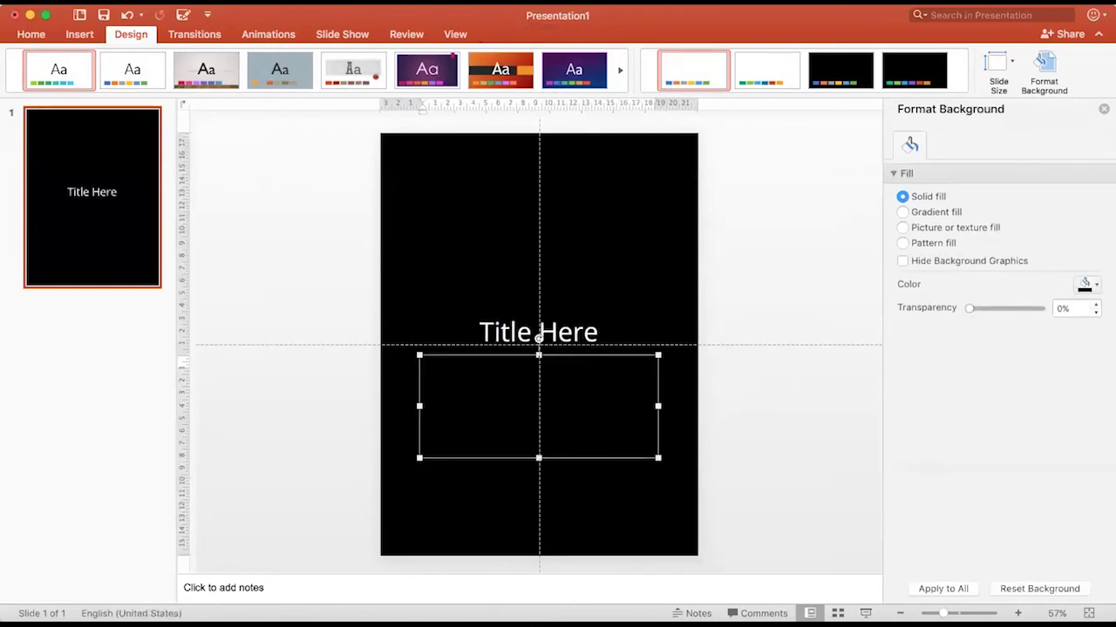
left_click(1020, 143)
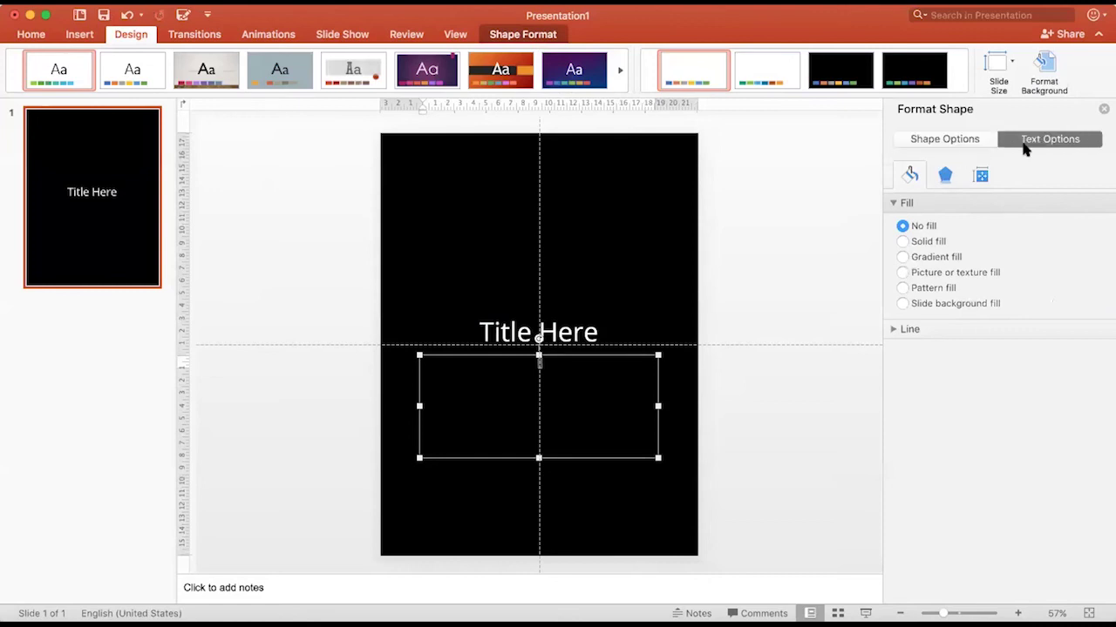
left_click(1087, 315)
left_click(977, 358)
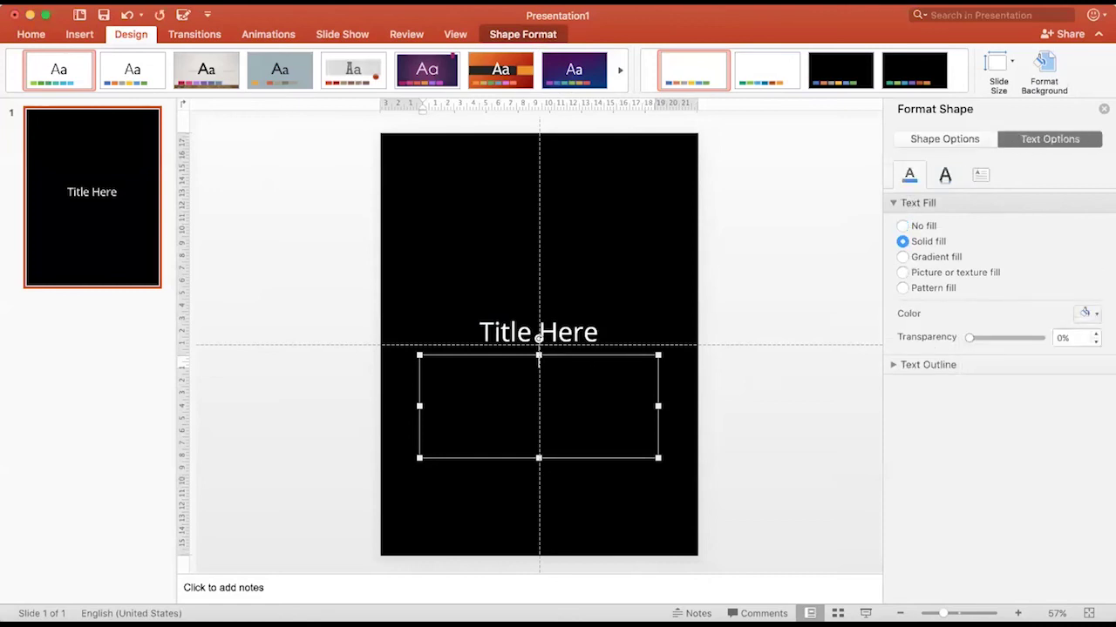
type("Subtitle Here")
Draw a text box near the slide bottom with white text fill for the sources line.
left_click(722, 392)
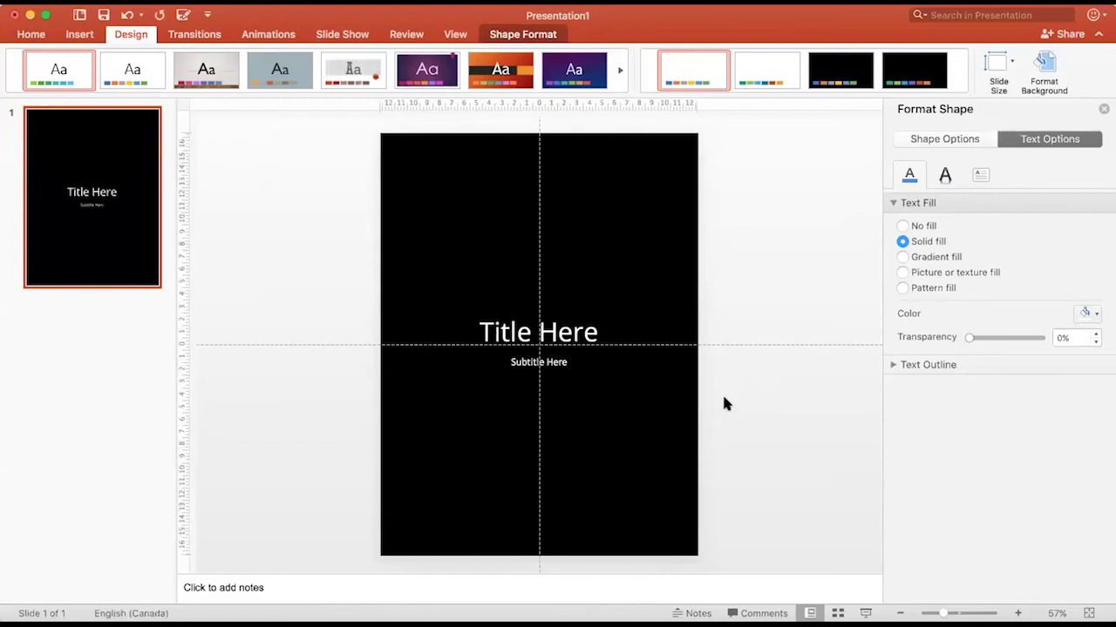
left_click(78, 38)
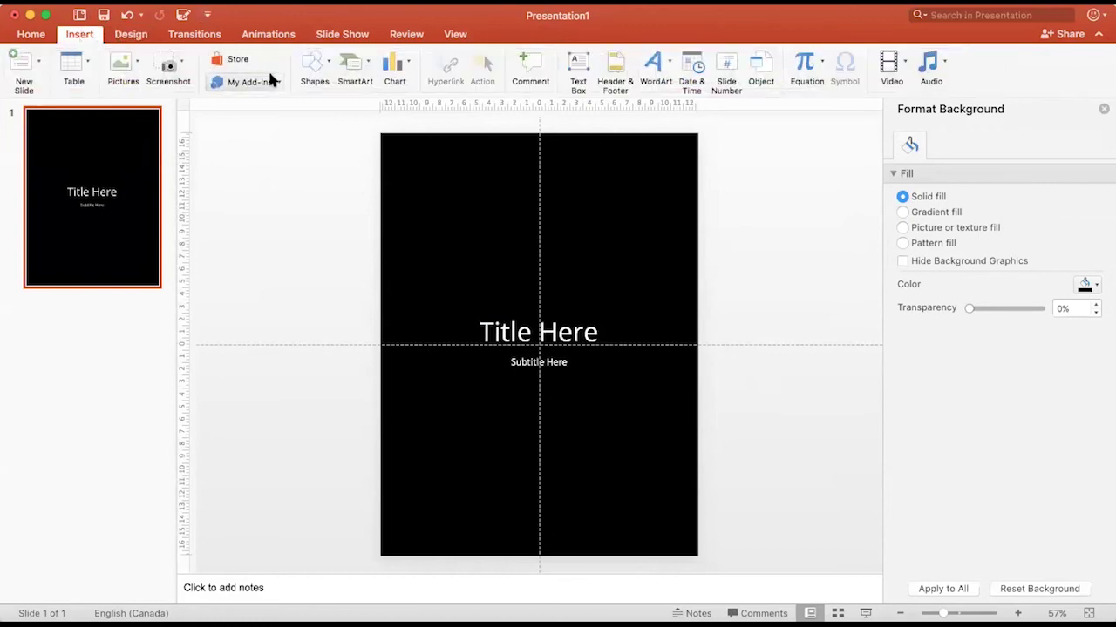
left_click(578, 70)
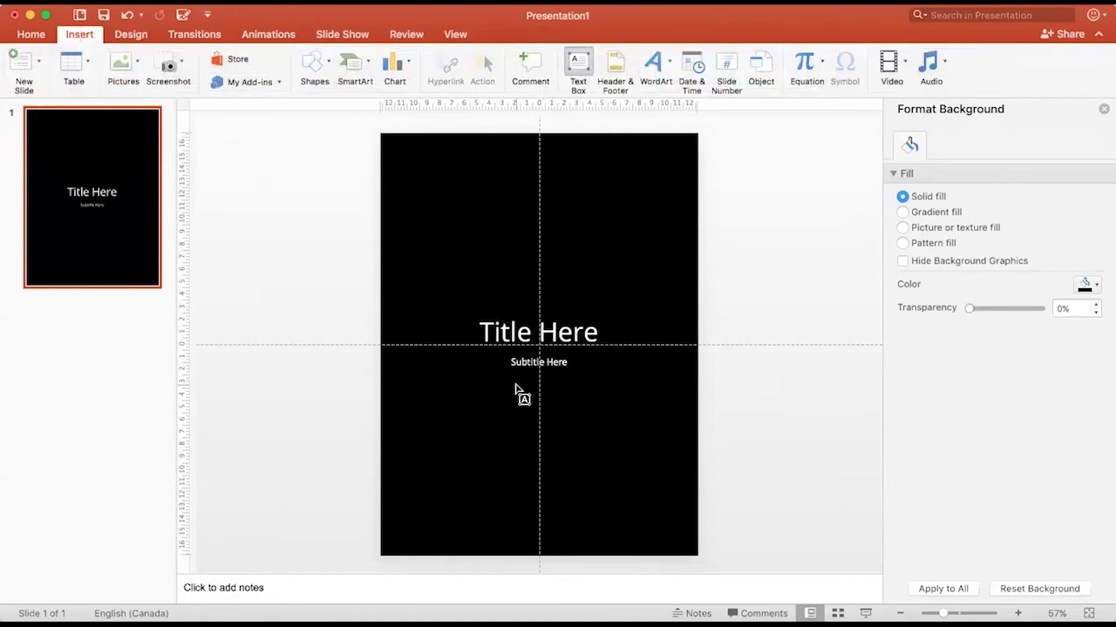
left_click_drag(439, 506, 658, 567)
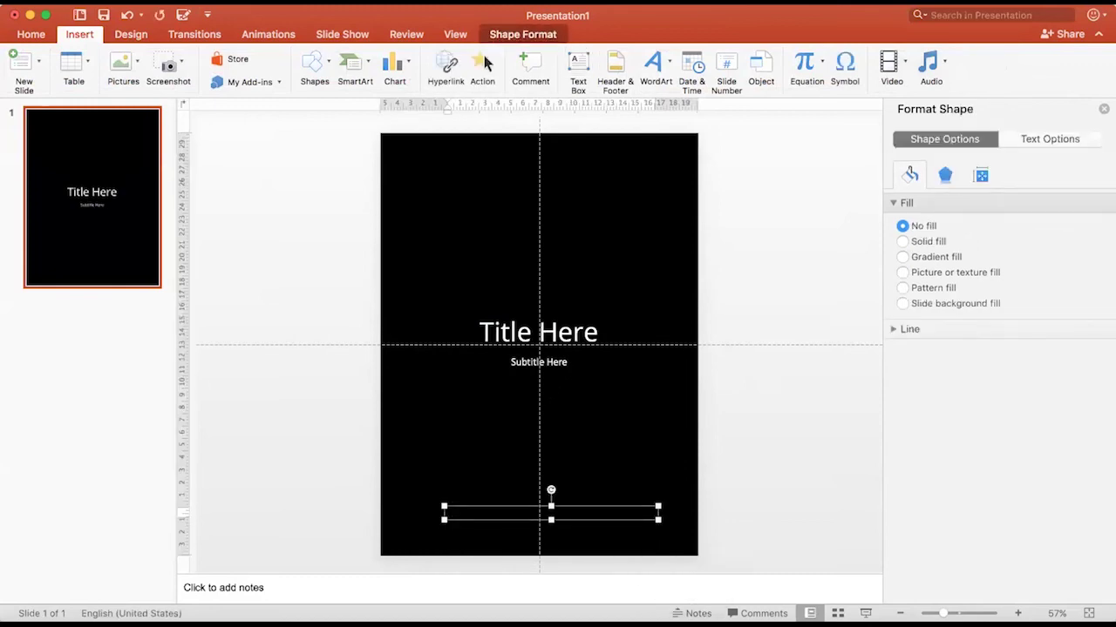
left_click(1041, 140)
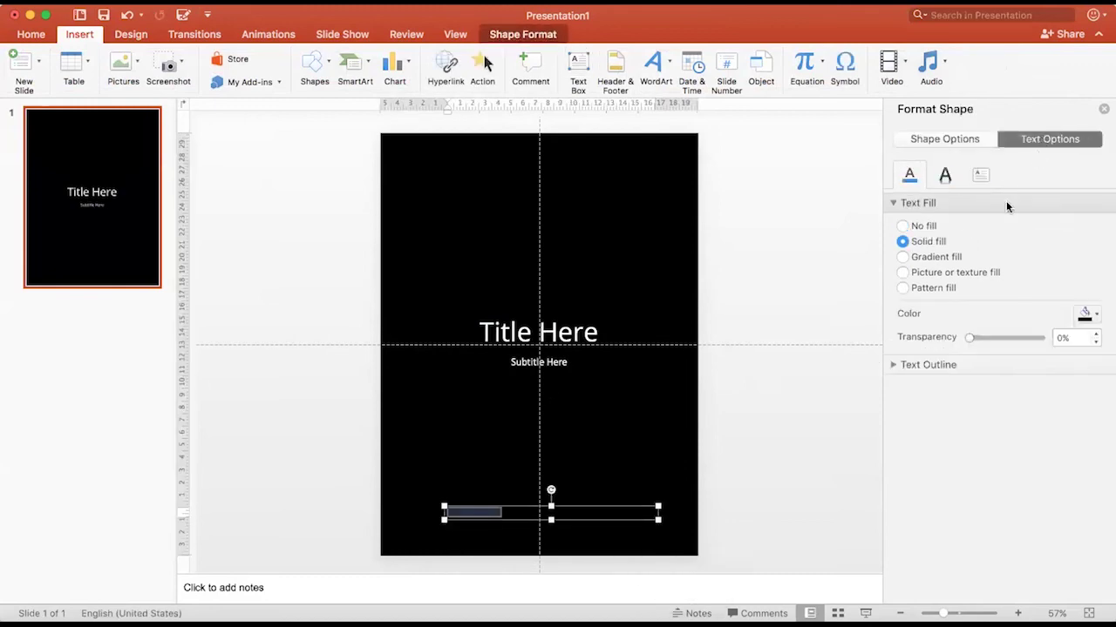
left_click(1081, 312)
left_click(980, 355)
key("ctrl+z")
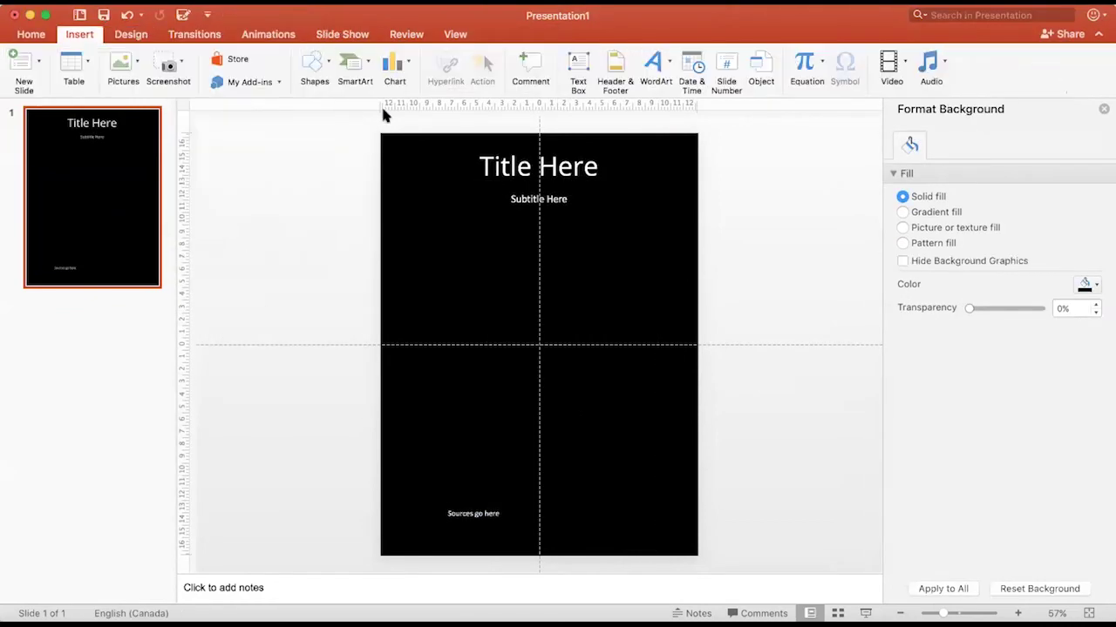
Draw a green rectangle below the subtitle labelled 'Key Concept'.
left_click_drag(397, 218, 533, 280)
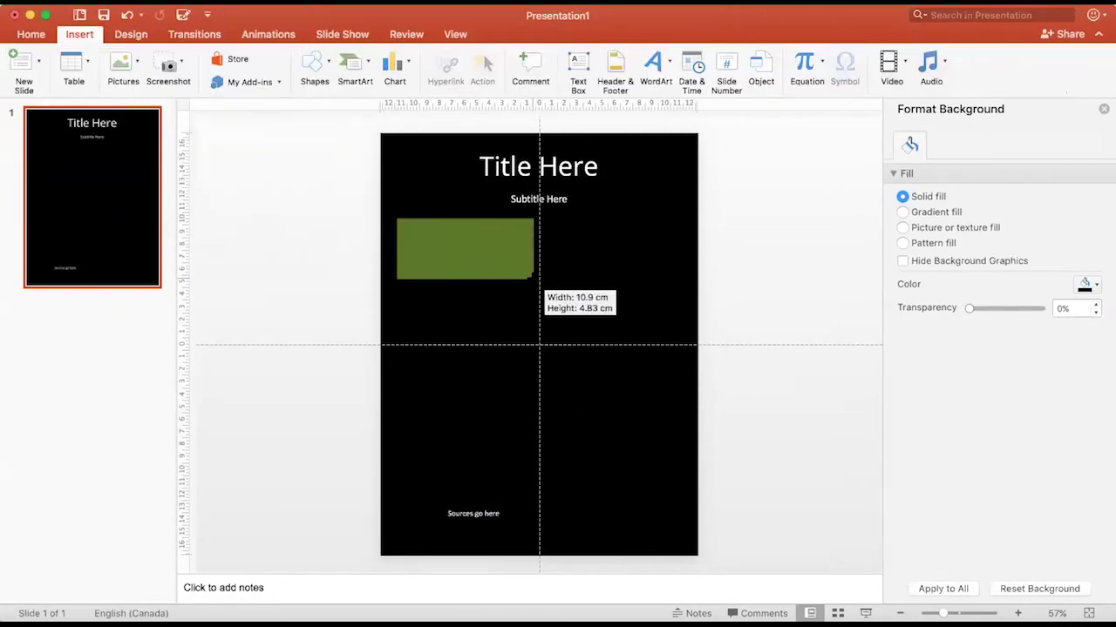
type("Key Concept")
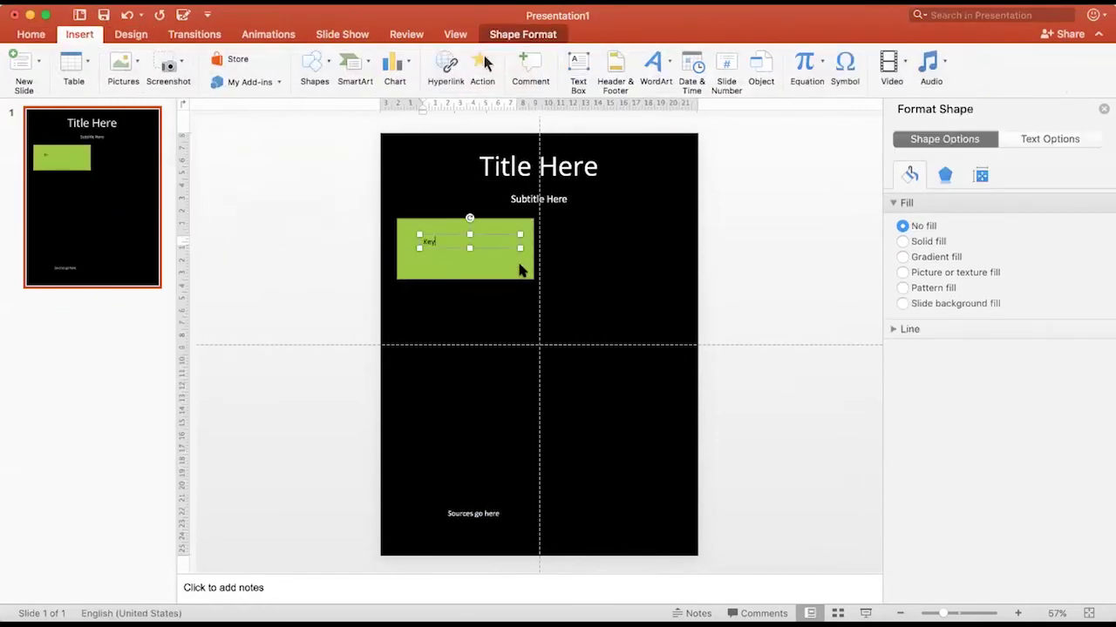
left_click(331, 58)
left_click(274, 184)
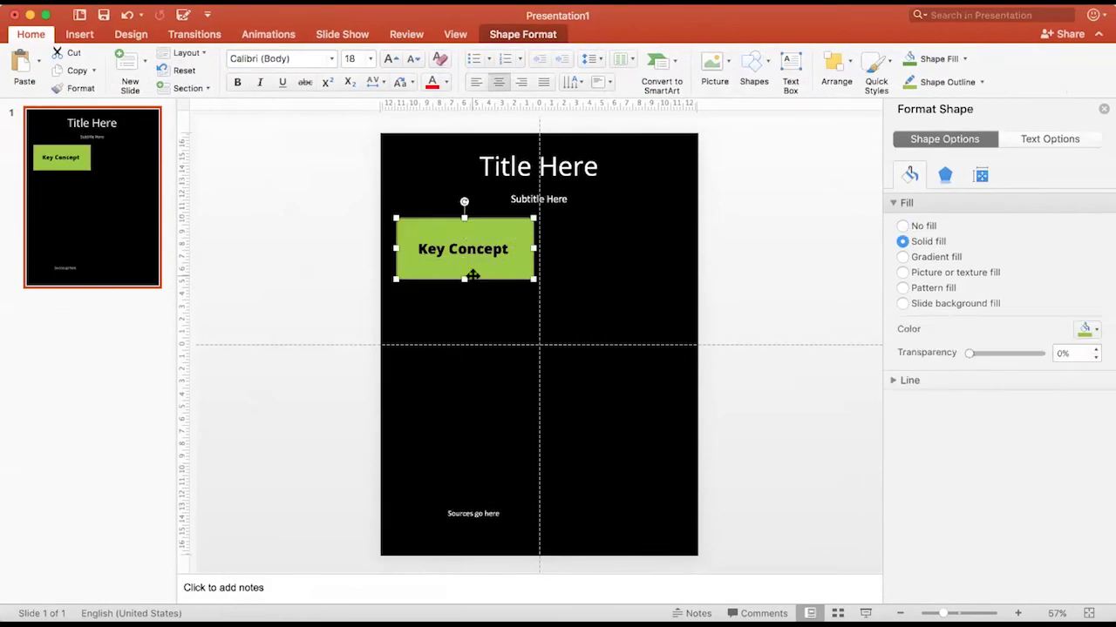
Place a copy of the Key Concept box to its right and a copy of the Step 1 box below it.
key("ctrl+c")
key("ctrl+v")
left_click_drag(522, 249, 672, 242)
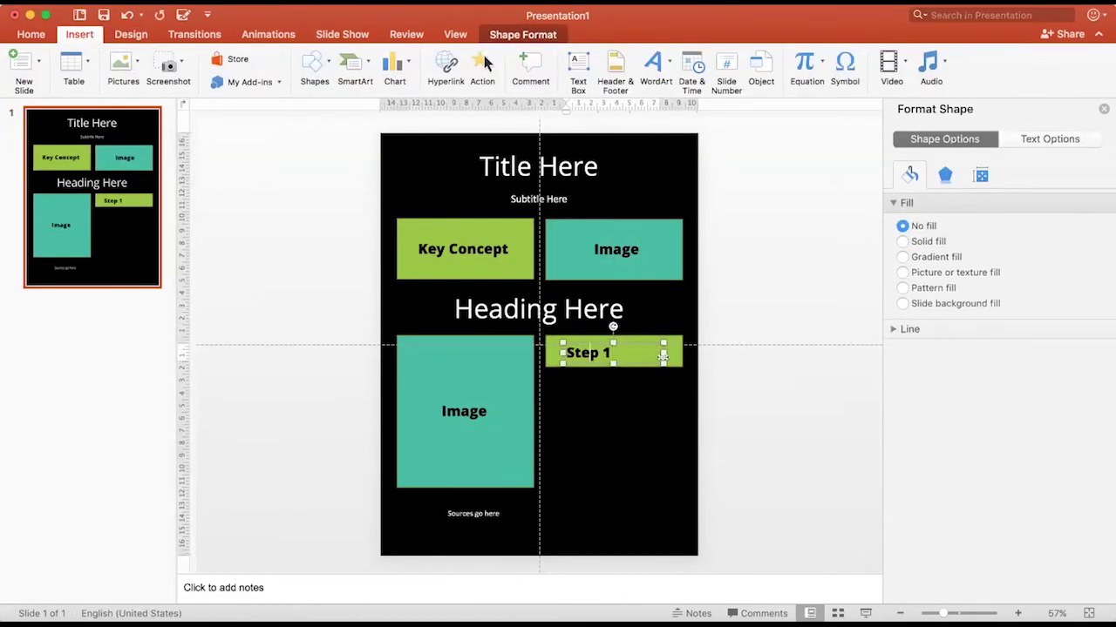
left_click_drag(633, 351, 662, 386)
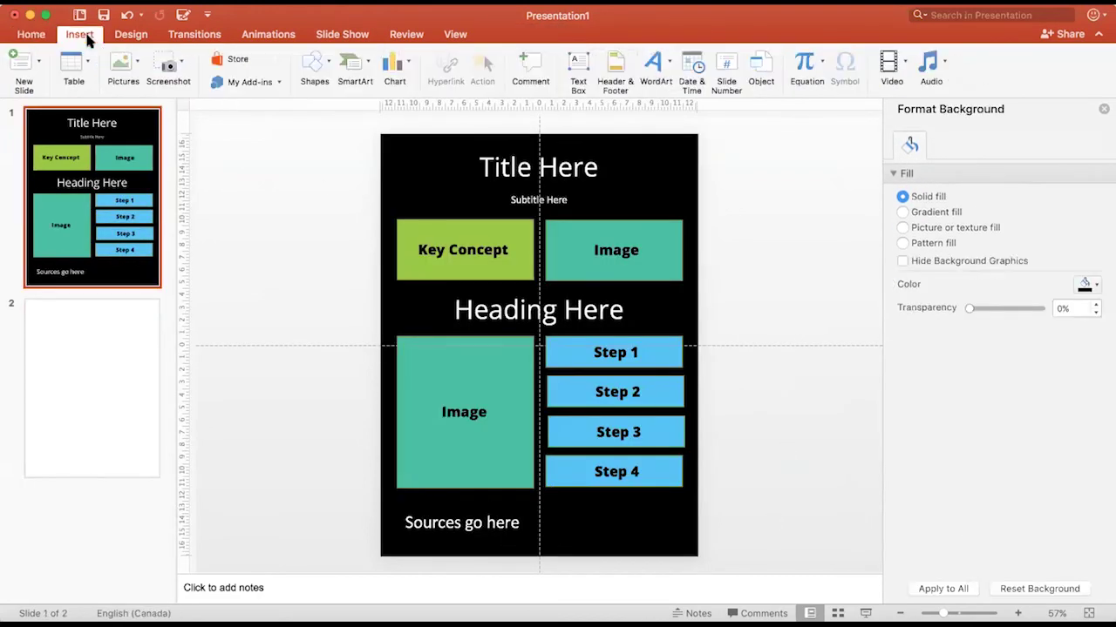
left_click(515, 364)
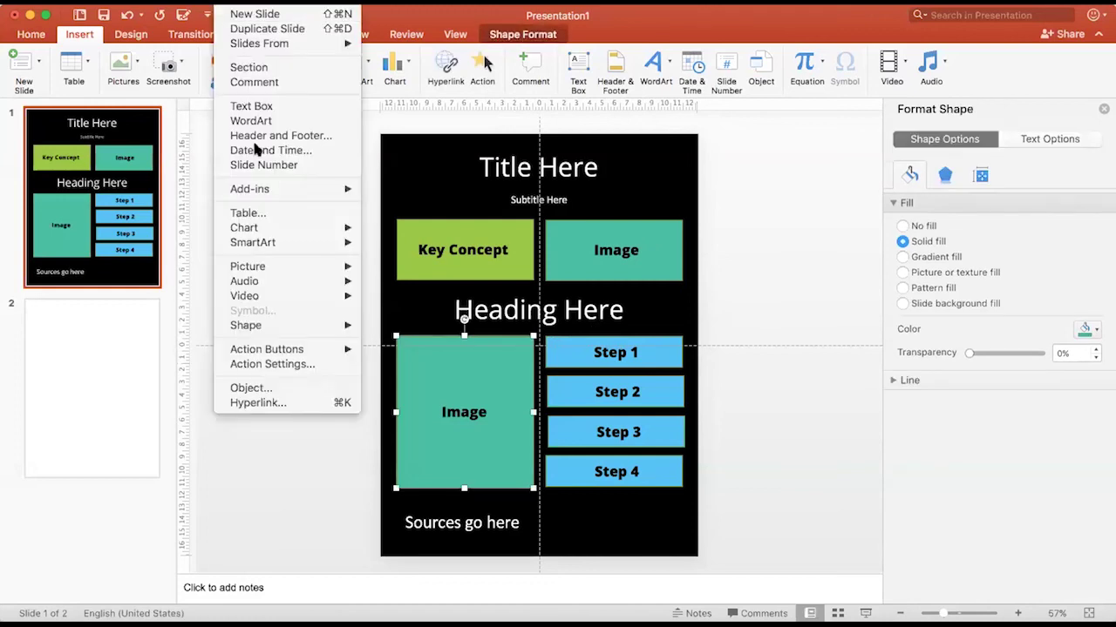
mouse_move(266, 264)
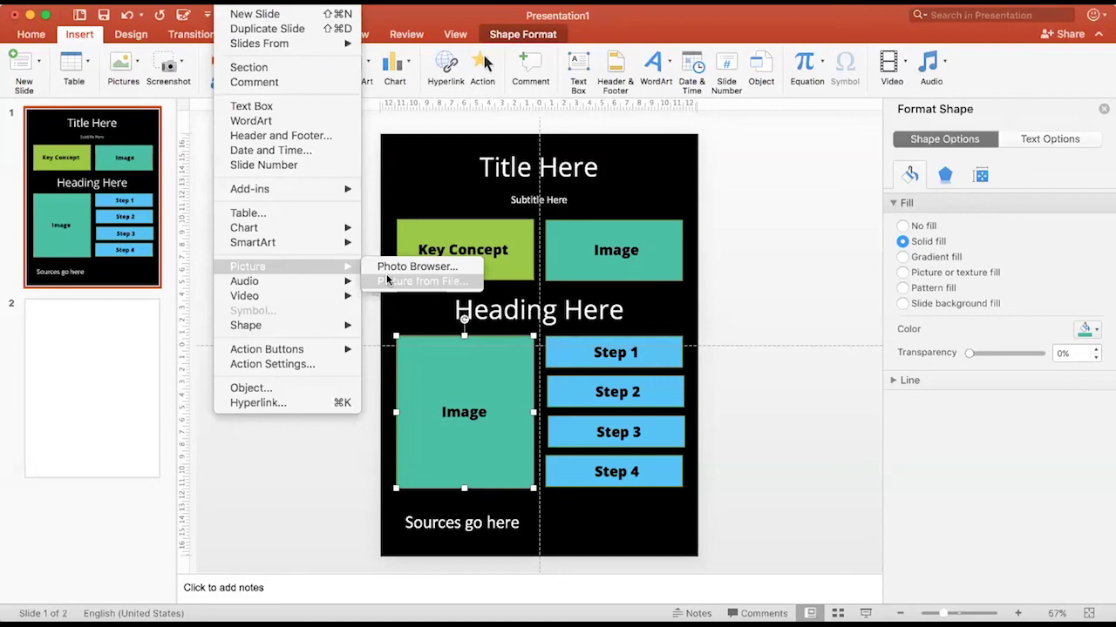
left_click(352, 475)
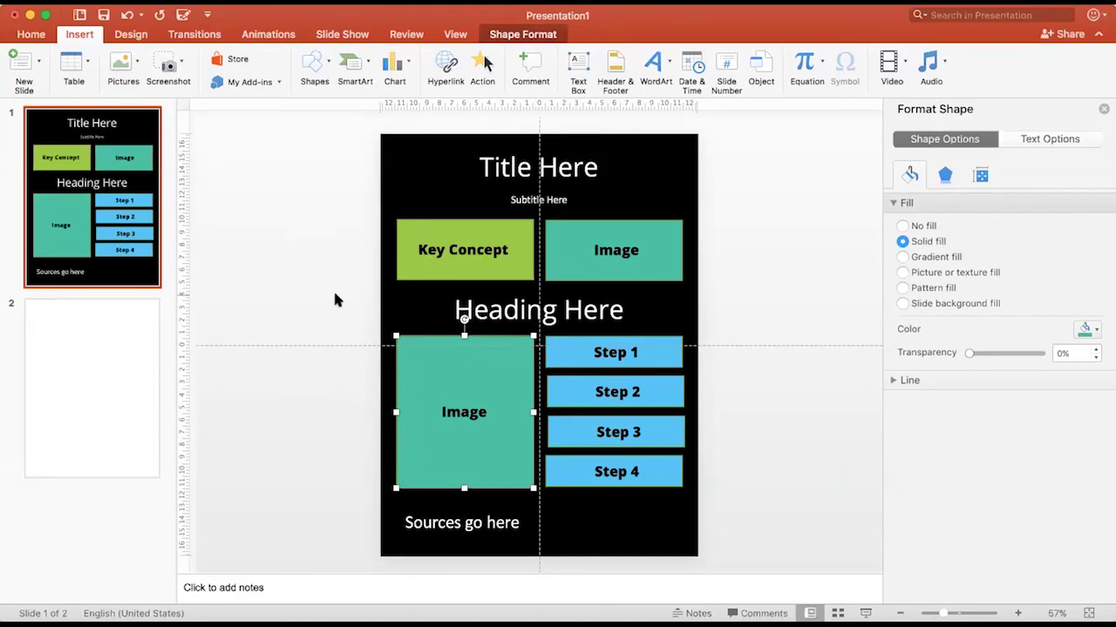
left_click(335, 297)
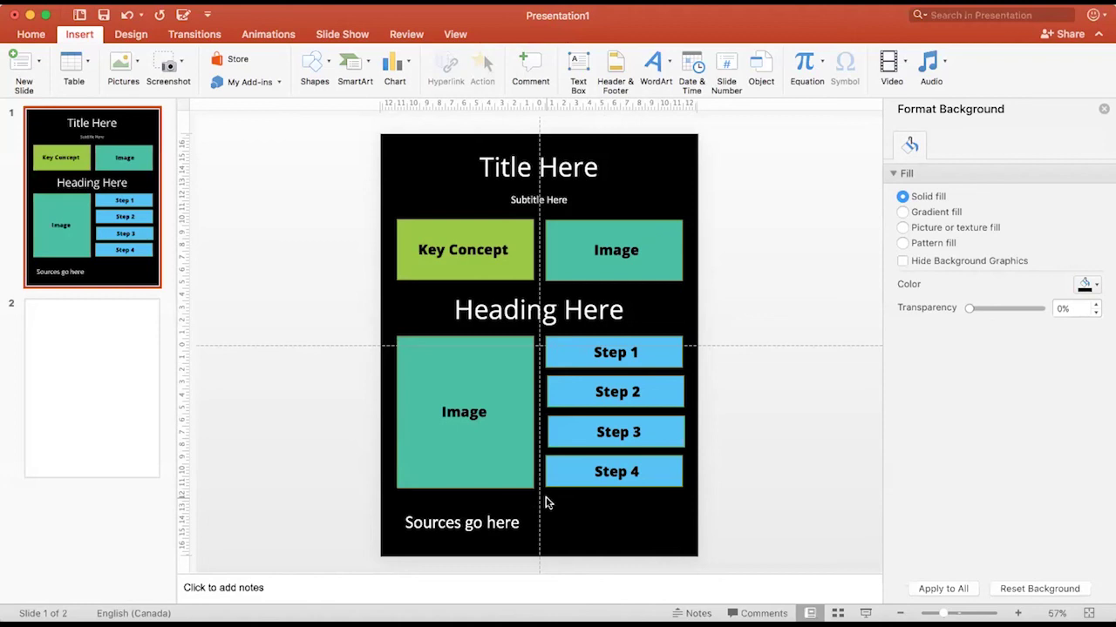
left_click(158, 7)
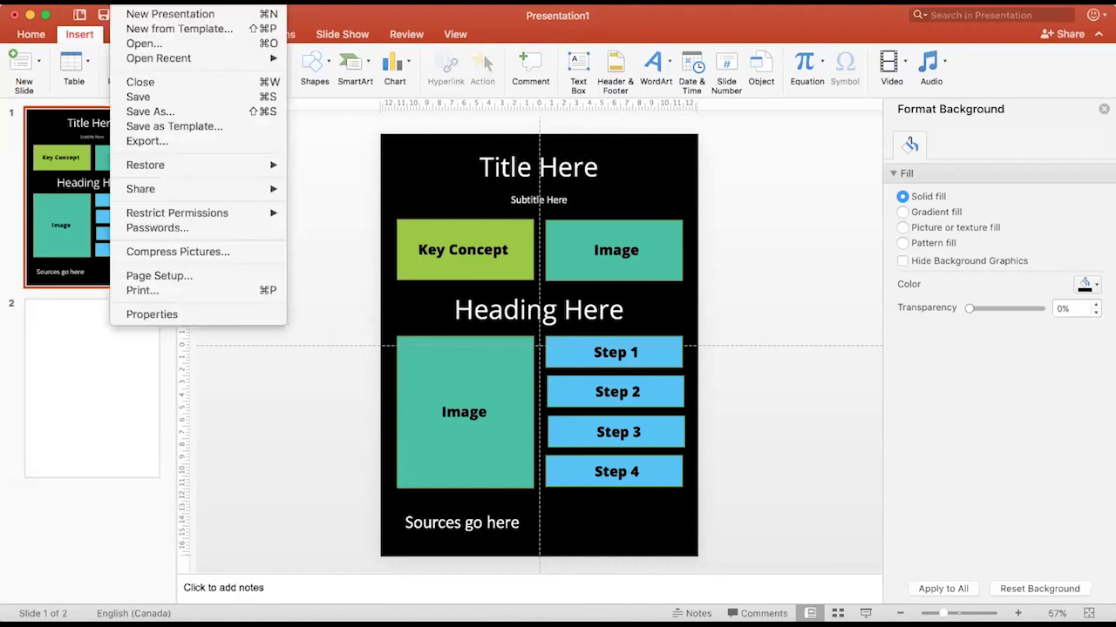
left_click(160, 111)
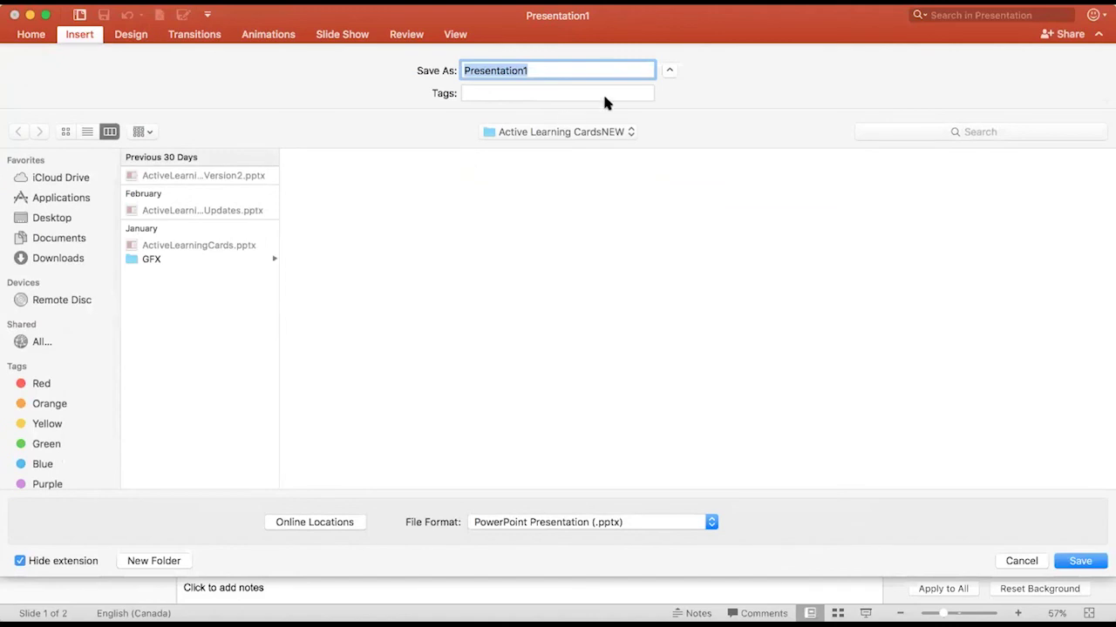
left_click(567, 522)
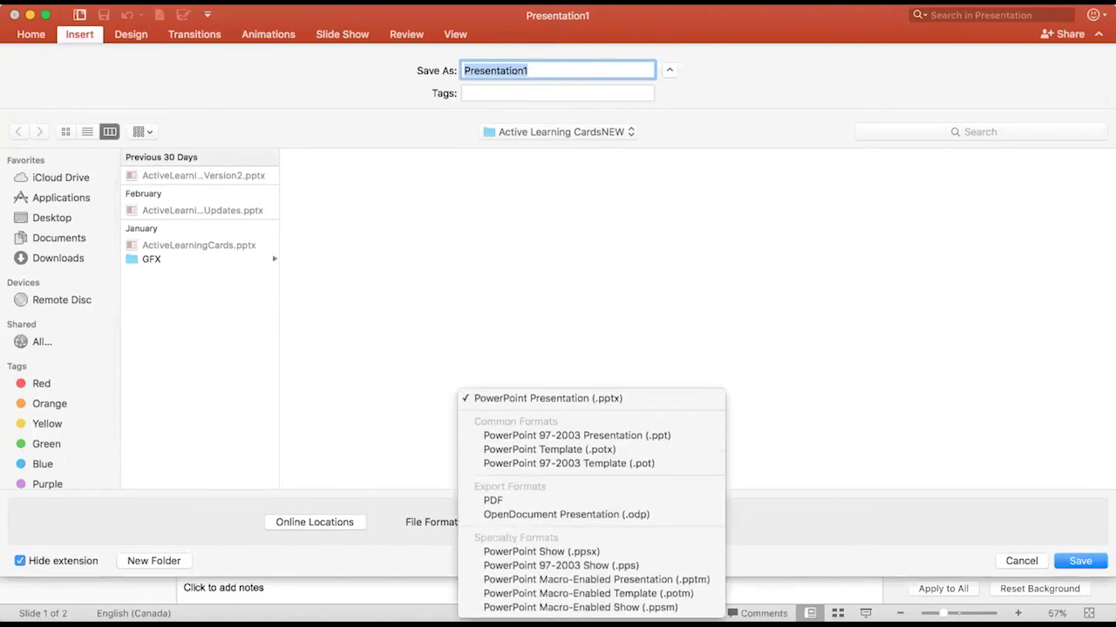
left_click(576, 500)
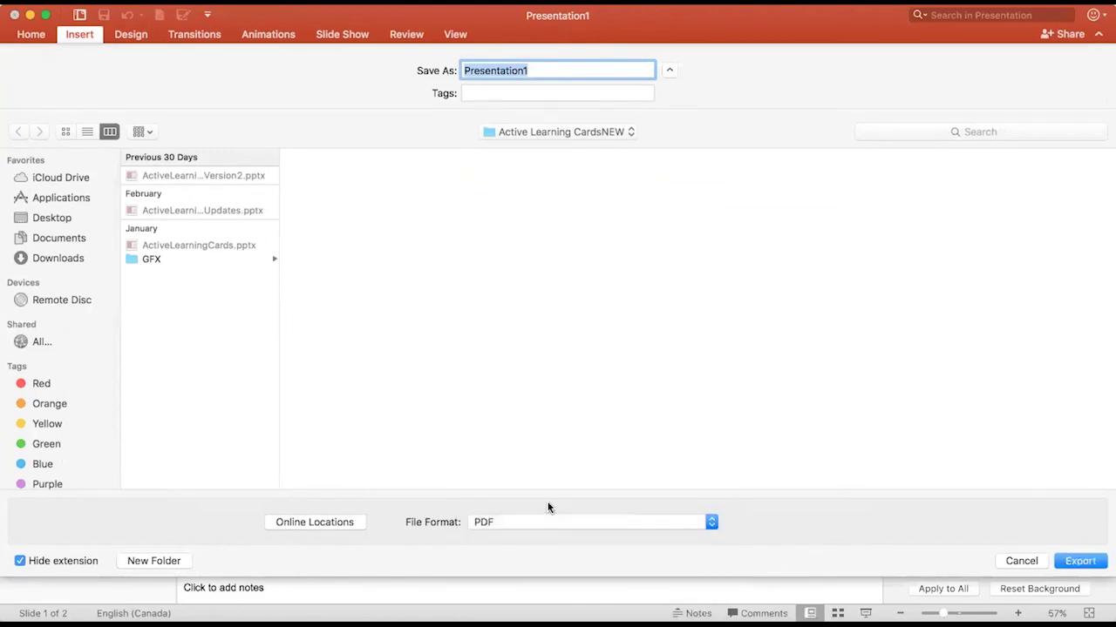
left_click(1008, 560)
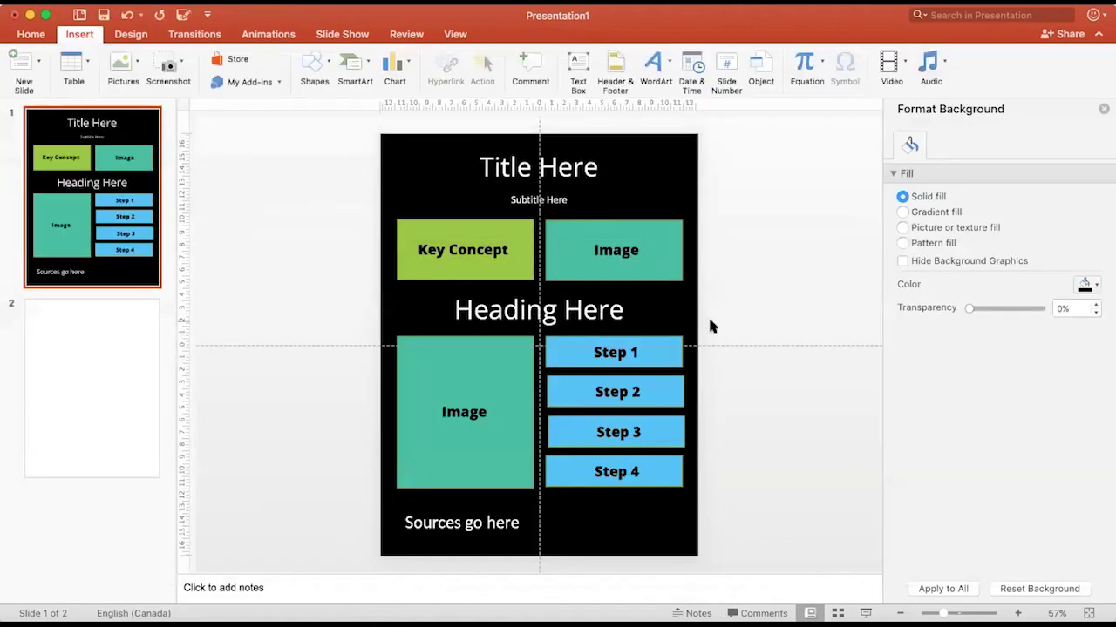